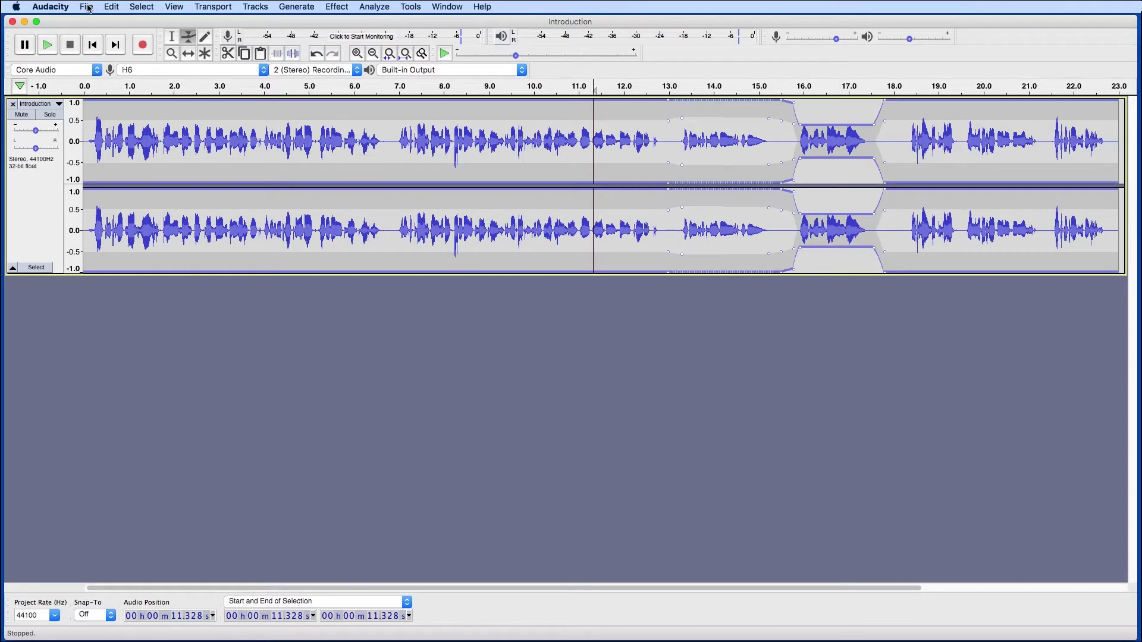
Step: Import Interview - Beth.mp3 and Interview - Lizzy.mp3 together from the My Podcast folder into the project
{"action": "left_click", "coordinate": [87, 8]}
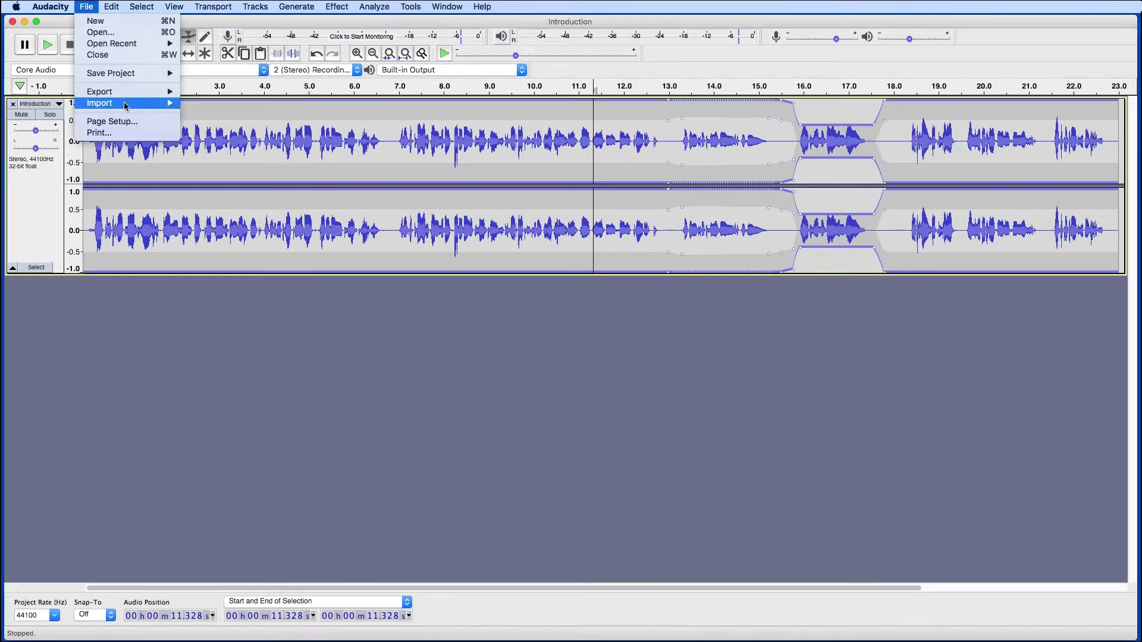
{"action": "mouse_move", "coordinate": [125, 106]}
{"action": "left_click", "coordinate": [203, 103]}
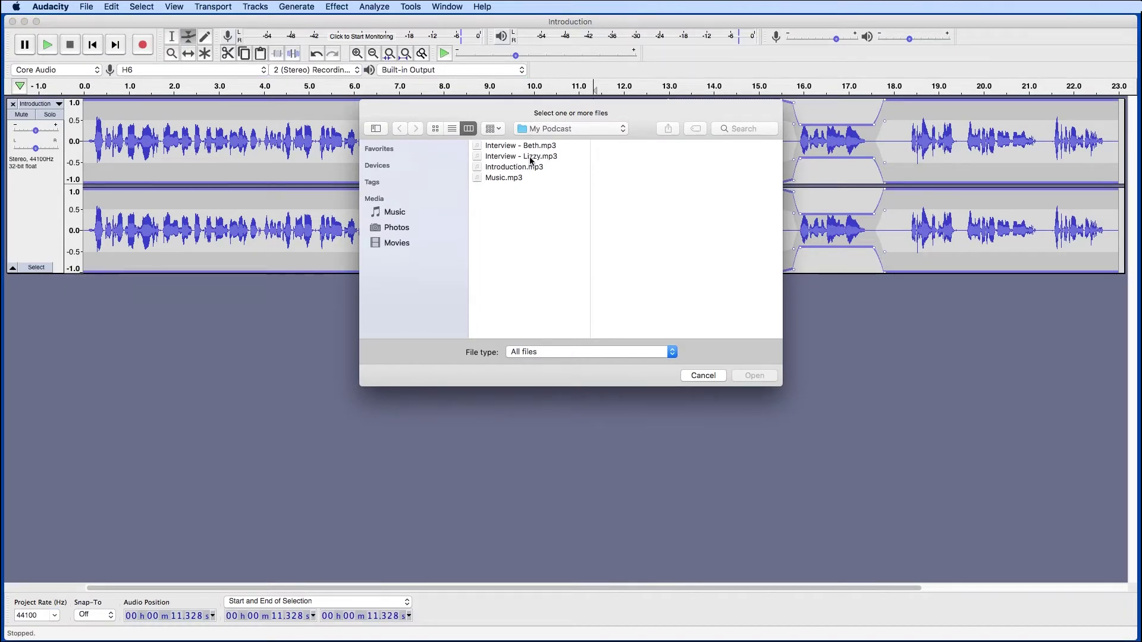
{"action": "left_click", "coordinate": [540, 147]}
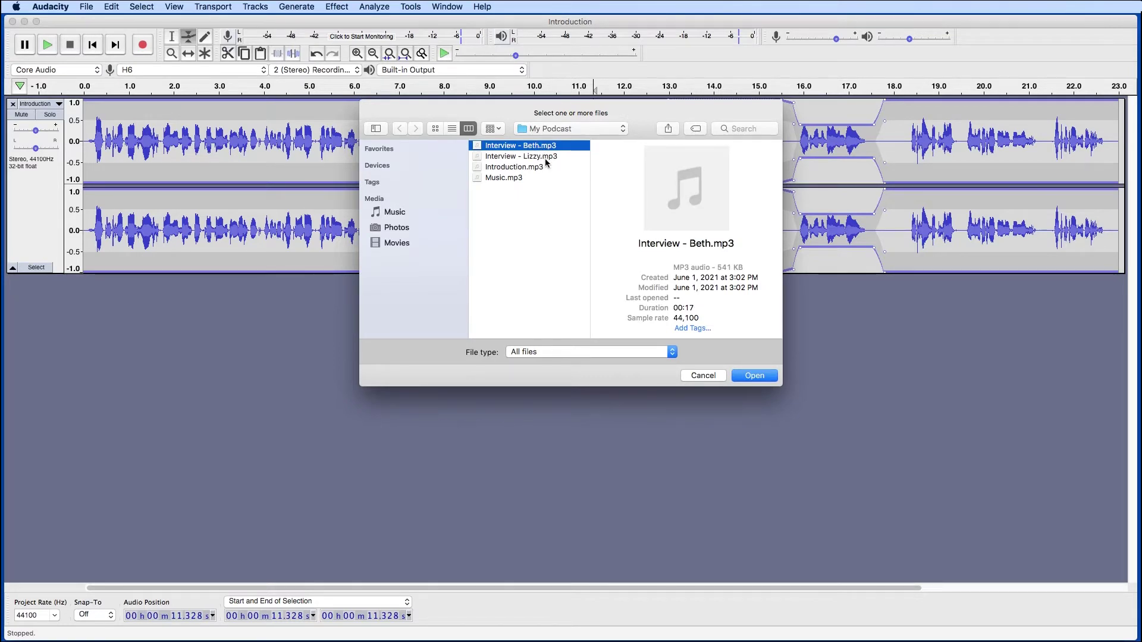
{"action": "left_click", "coordinate": [544, 157], "text": "shift"}
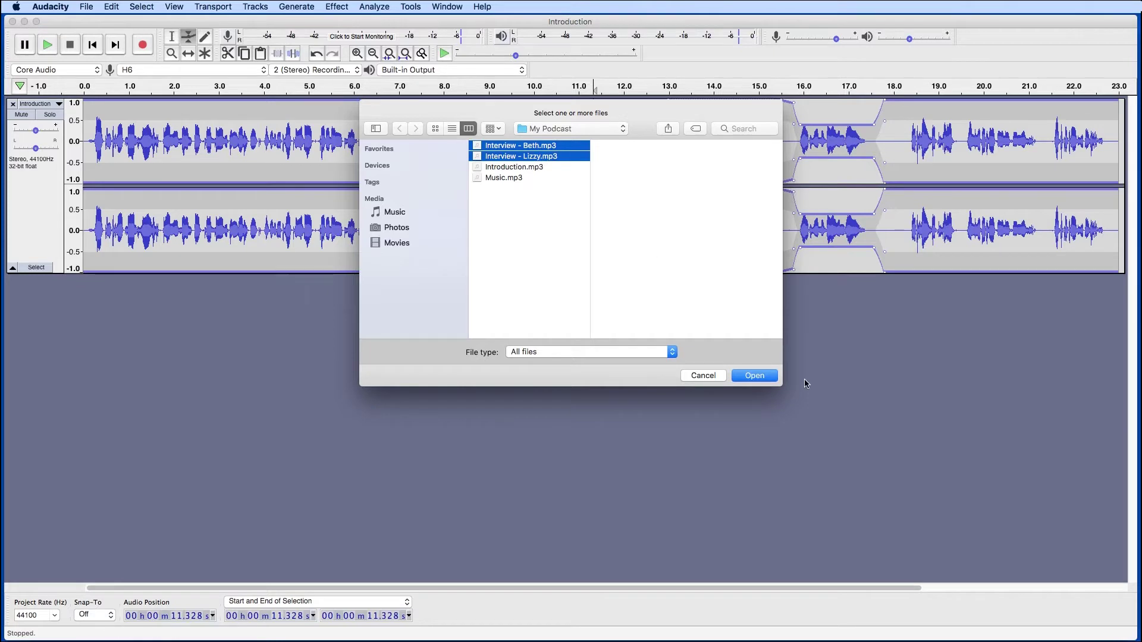
{"action": "left_click", "coordinate": [756, 376]}
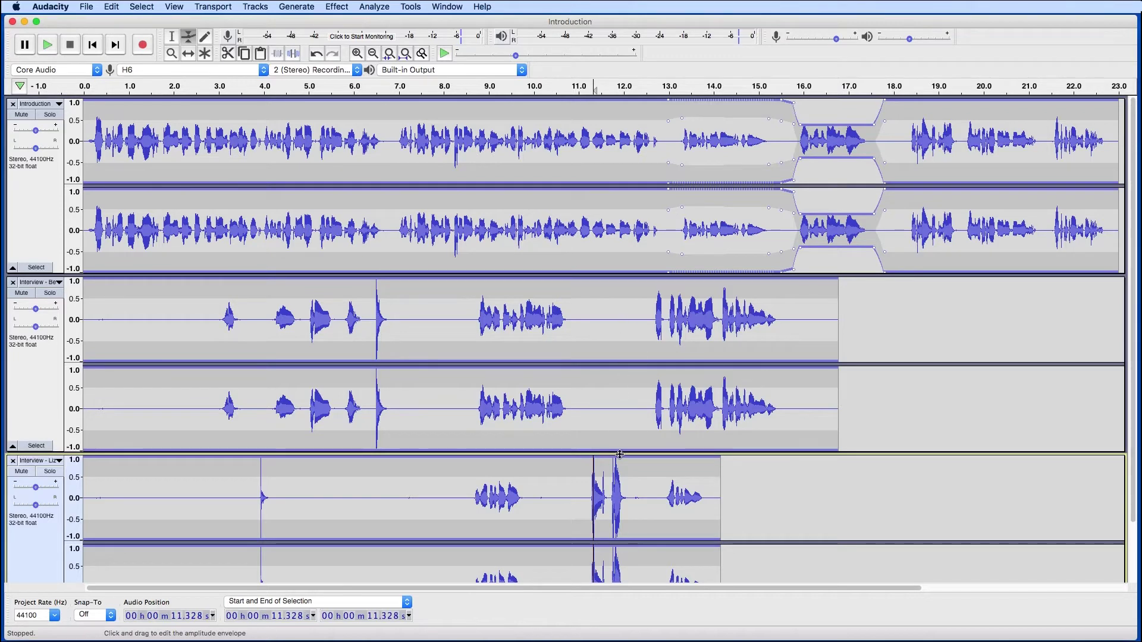
Step: Look over the imported interview tracks, play all tracks from the beginning, and stop playback
{"action": "scroll", "coordinate": [602, 465], "scroll_direction": "down", "scroll_amount": 5}
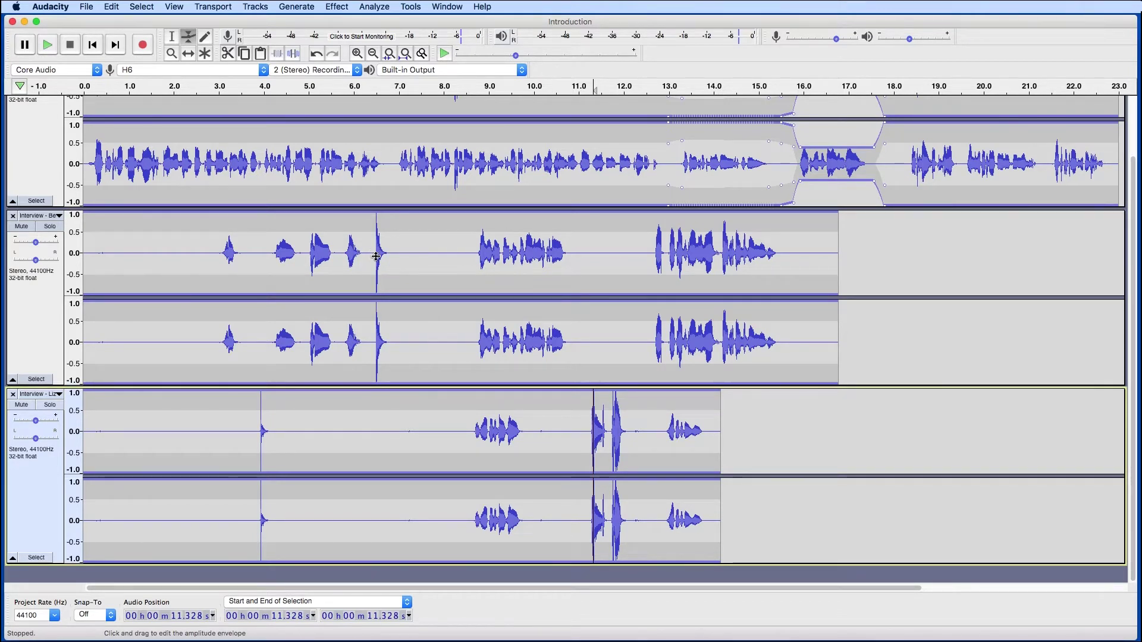
{"action": "scroll", "coordinate": [376, 257], "scroll_direction": "up", "scroll_amount": 4}
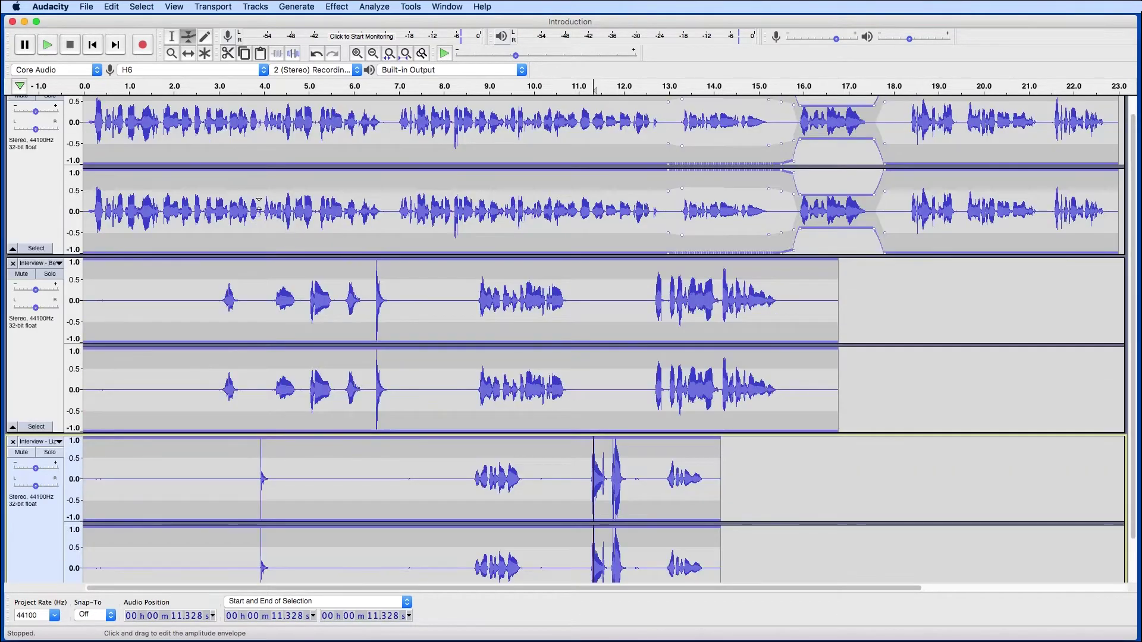
{"action": "left_click", "coordinate": [84, 86]}
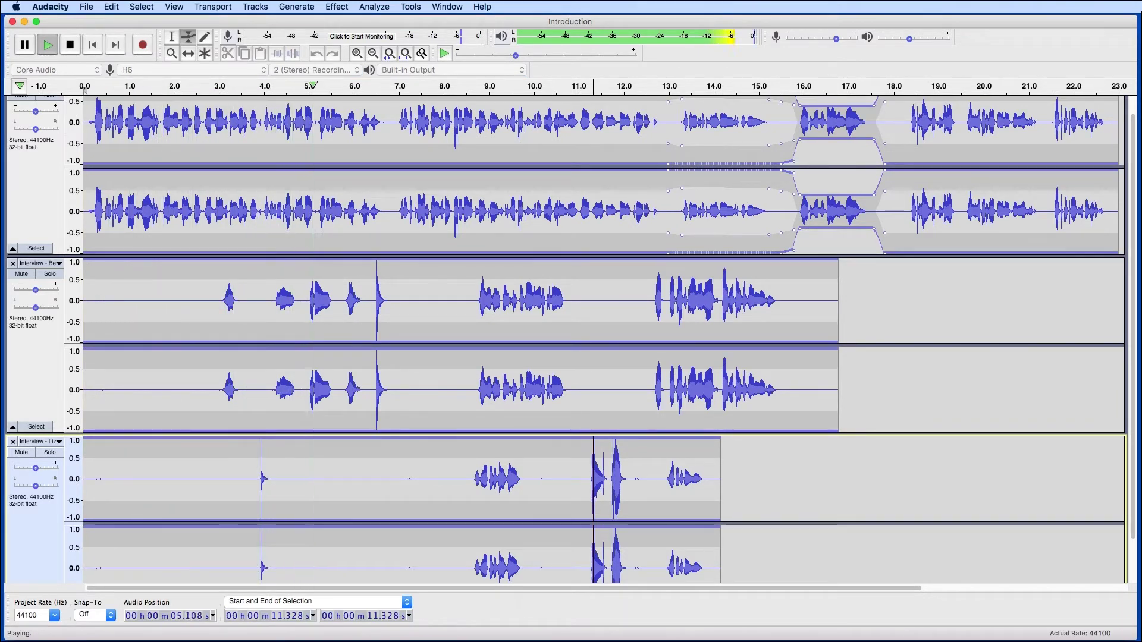
{"action": "key", "text": "space"}
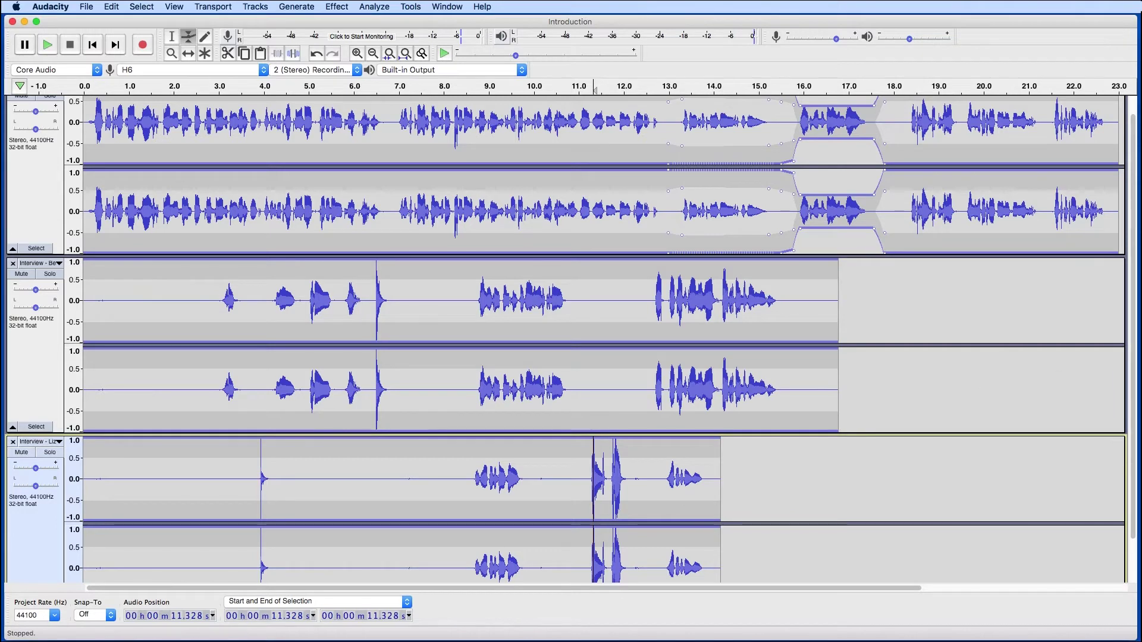
Step: Select the whole Interview - Beth clip and time-shift it past the introduction, starting at about 23.7 s
{"action": "left_click", "coordinate": [174, 39]}
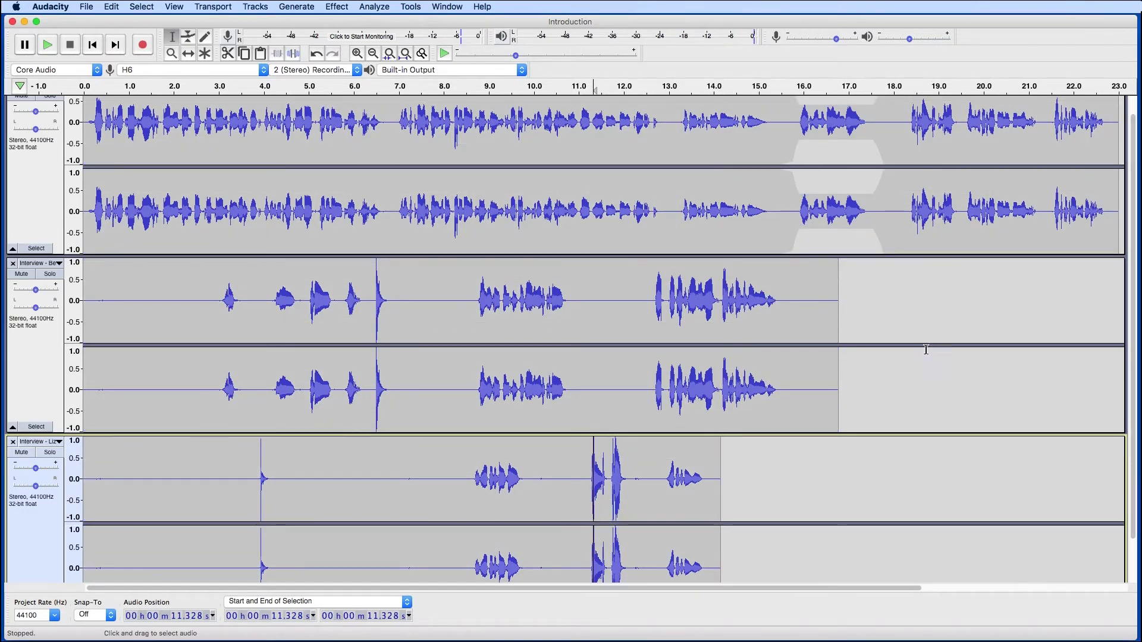
{"action": "left_click_drag", "start_coordinate": [839, 319], "coordinate": [65, 307]}
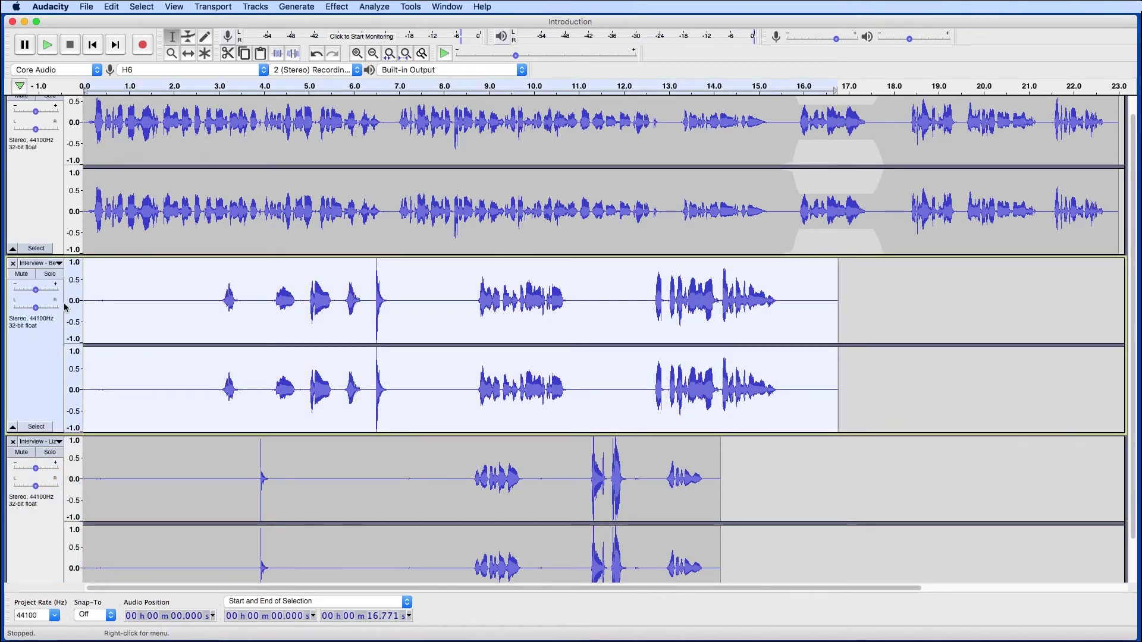
{"action": "left_click", "coordinate": [192, 56]}
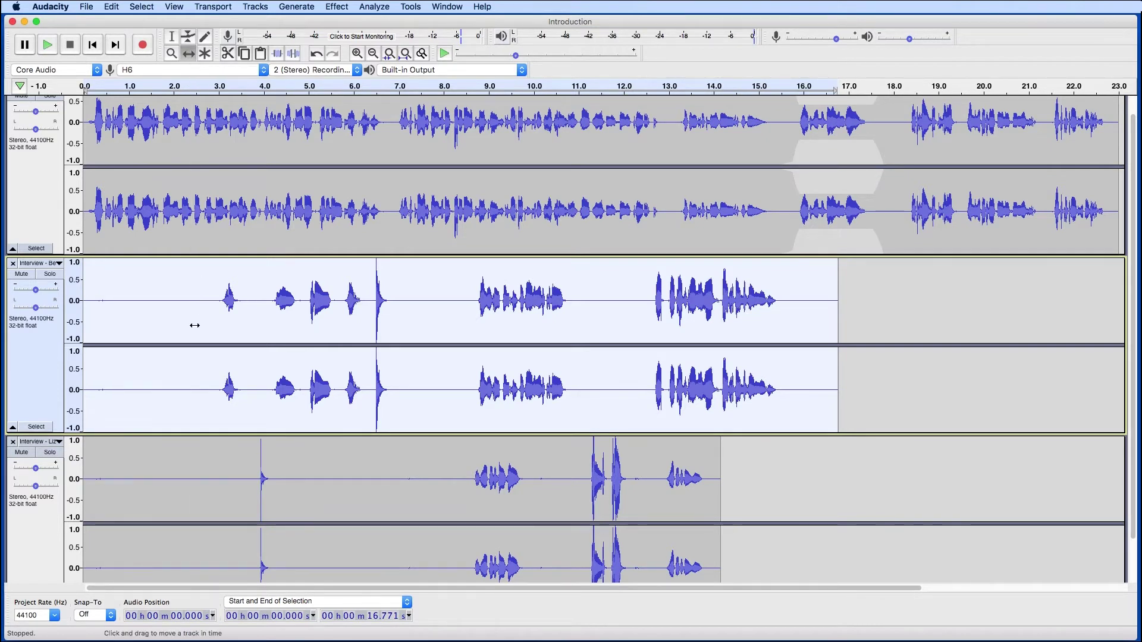
{"action": "left_click_drag", "start_coordinate": [199, 319], "coordinate": [1136, 320]}
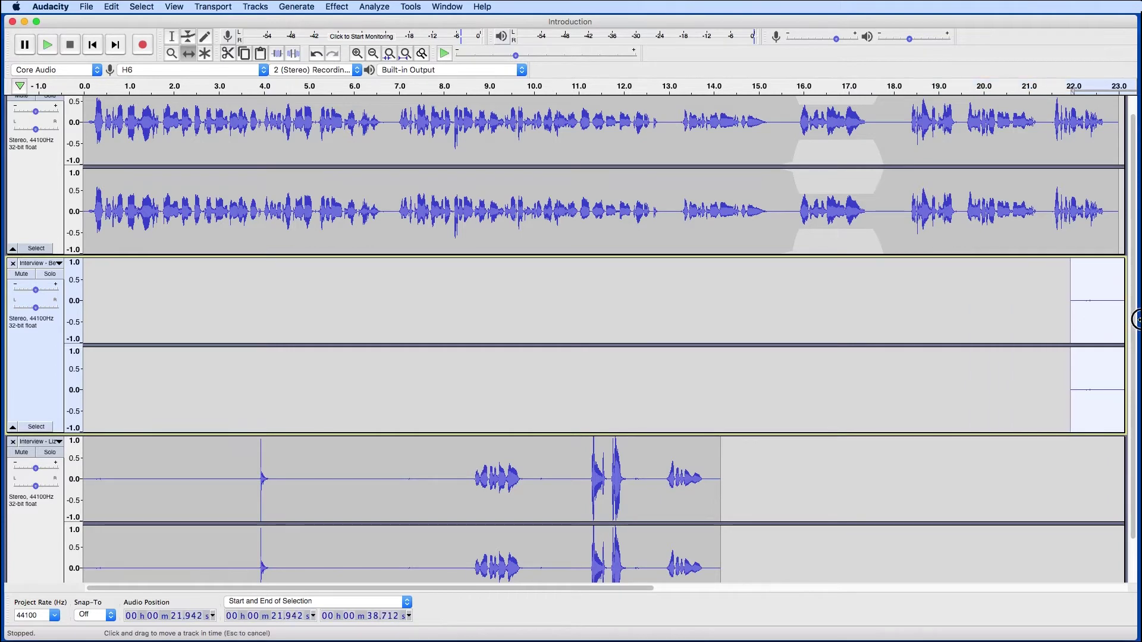
{"action": "scroll", "coordinate": [973, 308], "scroll_direction": "right", "scroll_amount": 10}
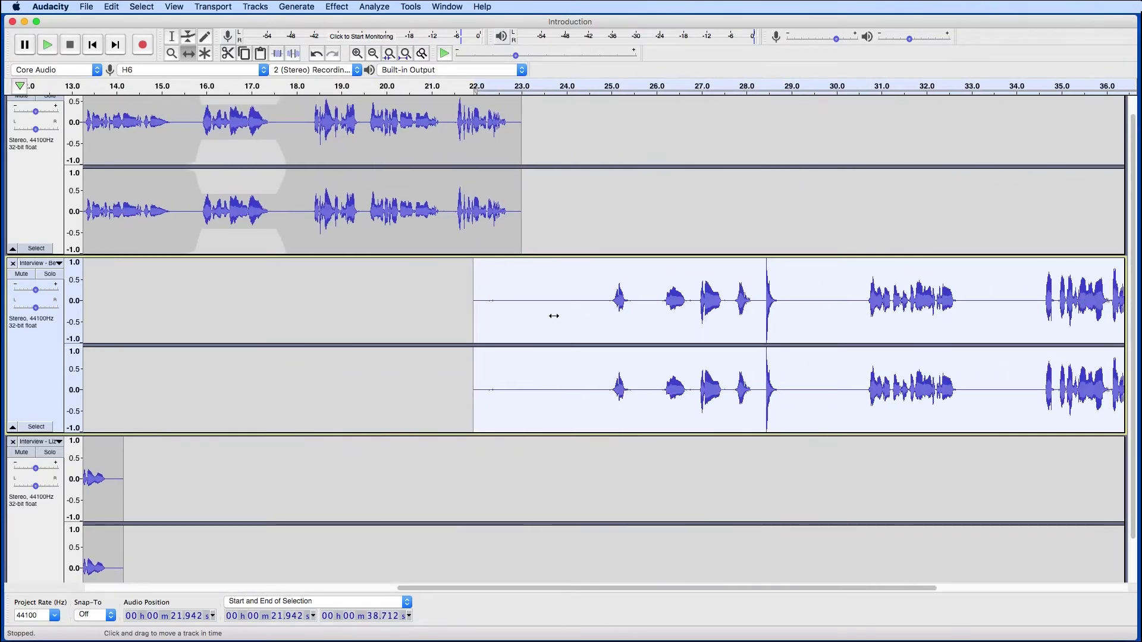
{"action": "left_click_drag", "start_coordinate": [550, 316], "coordinate": [624, 316]}
{"action": "scroll", "coordinate": [594, 316], "scroll_direction": "left", "scroll_amount": 10}
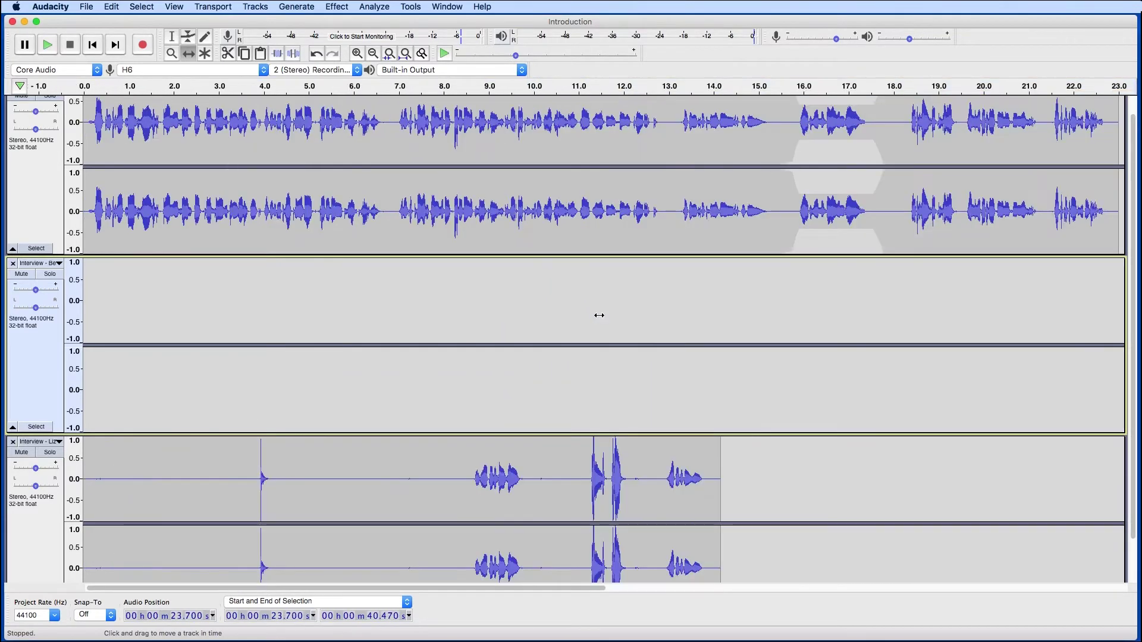
Step: Select the Interview - Lizzy clip and time-shift it to start level with the Beth clip at about 23.7 s
{"action": "scroll", "coordinate": [496, 327], "scroll_direction": "down", "scroll_amount": 3}
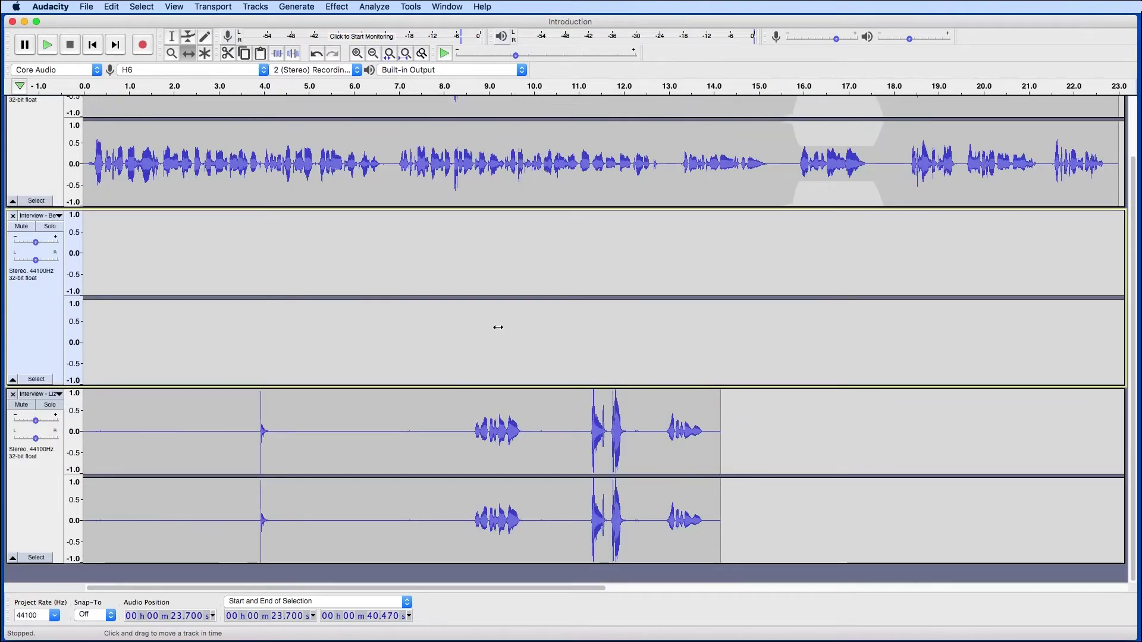
{"action": "left_click", "coordinate": [37, 558]}
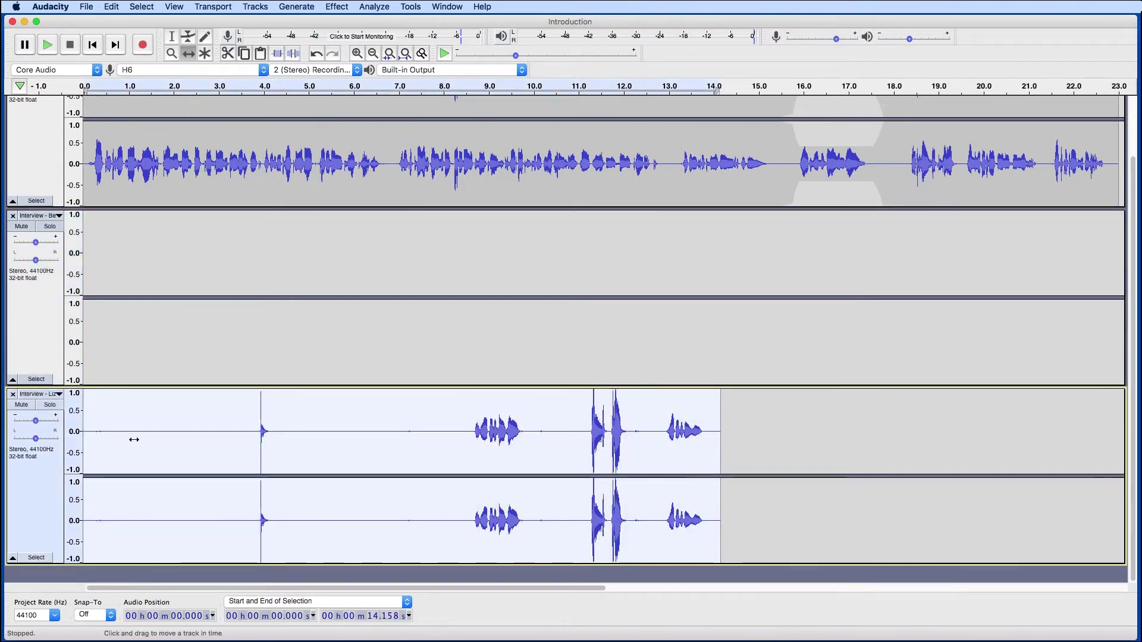
{"action": "left_click_drag", "start_coordinate": [134, 440], "coordinate": [988, 439]}
{"action": "scroll", "coordinate": [975, 439], "scroll_direction": "right", "scroll_amount": 10}
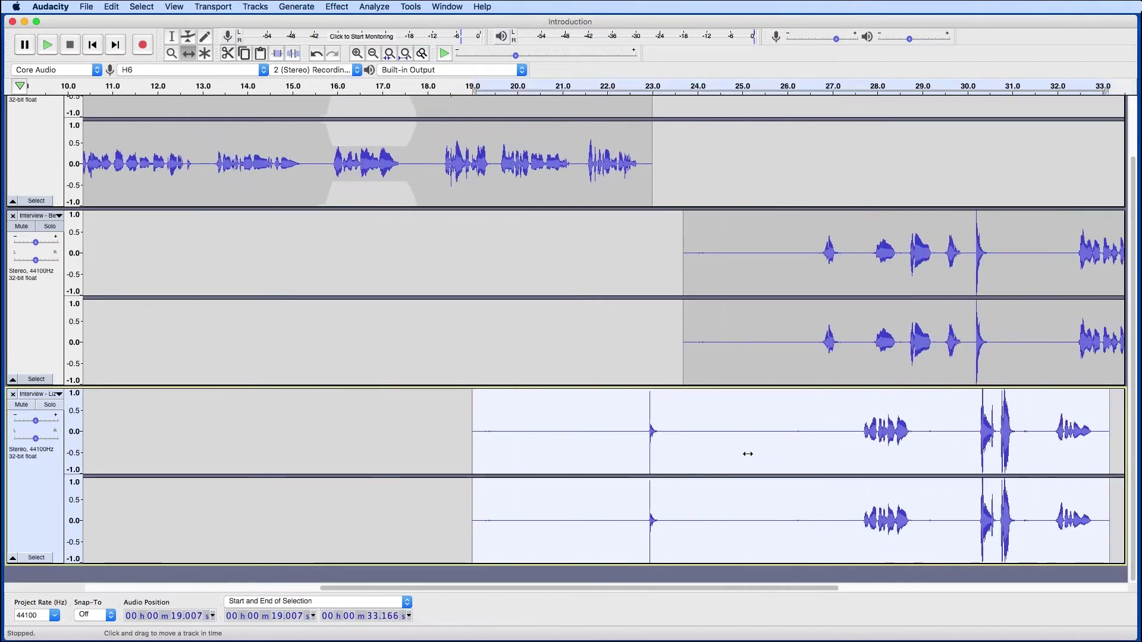
{"action": "left_click_drag", "start_coordinate": [586, 464], "coordinate": [790, 457]}
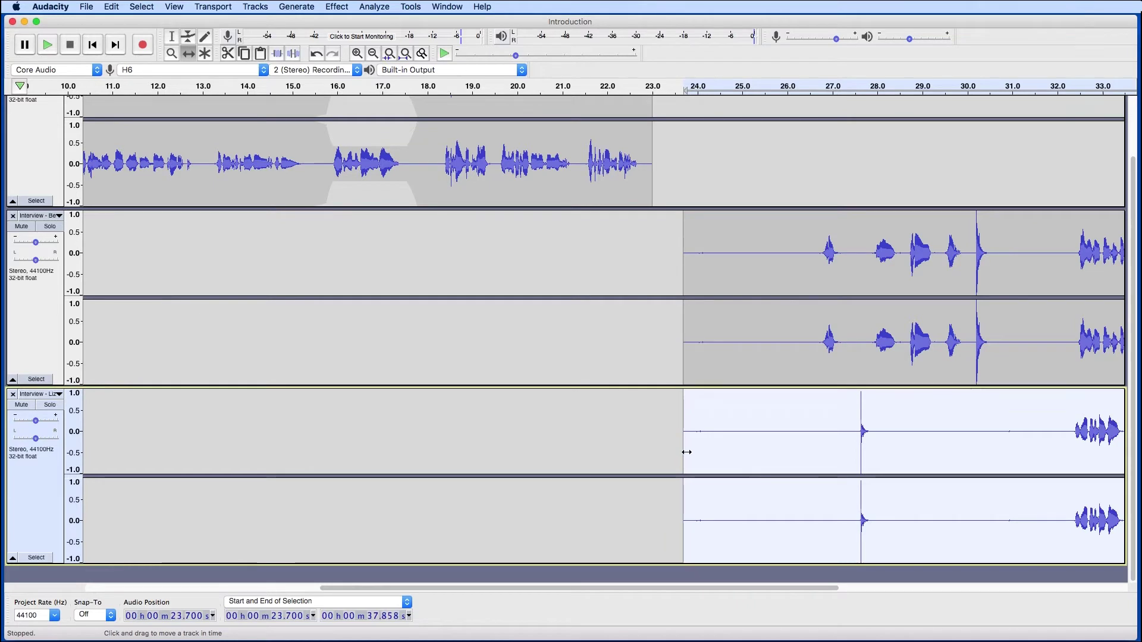
{"action": "scroll", "coordinate": [696, 458], "scroll_direction": "right", "scroll_amount": 10}
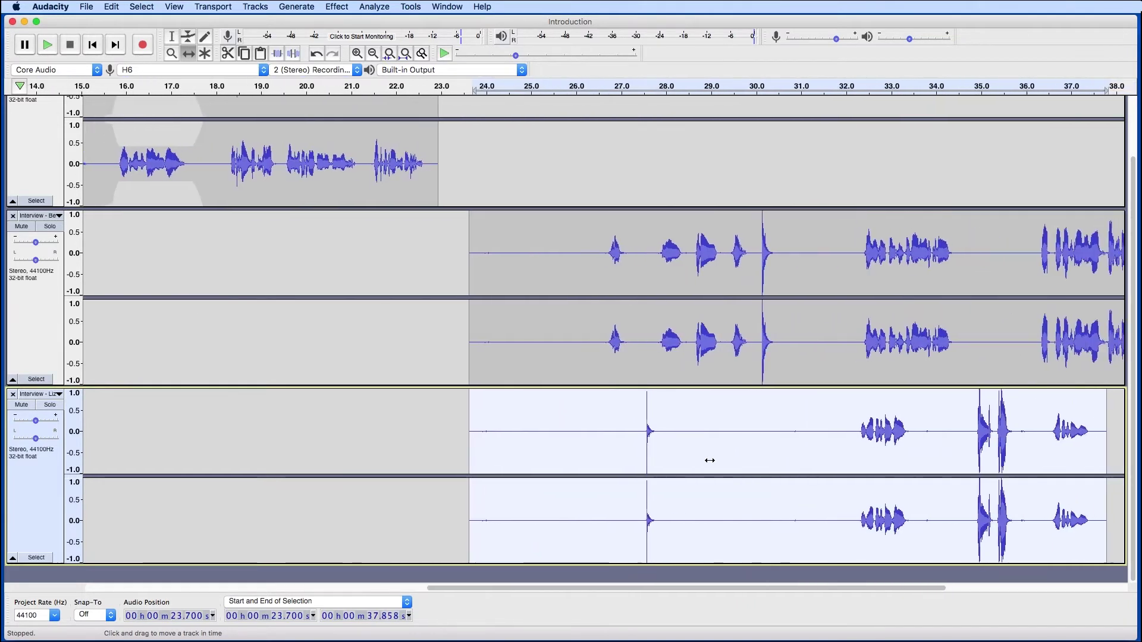
{"action": "scroll", "coordinate": [710, 460], "scroll_direction": "right", "scroll_amount": 3}
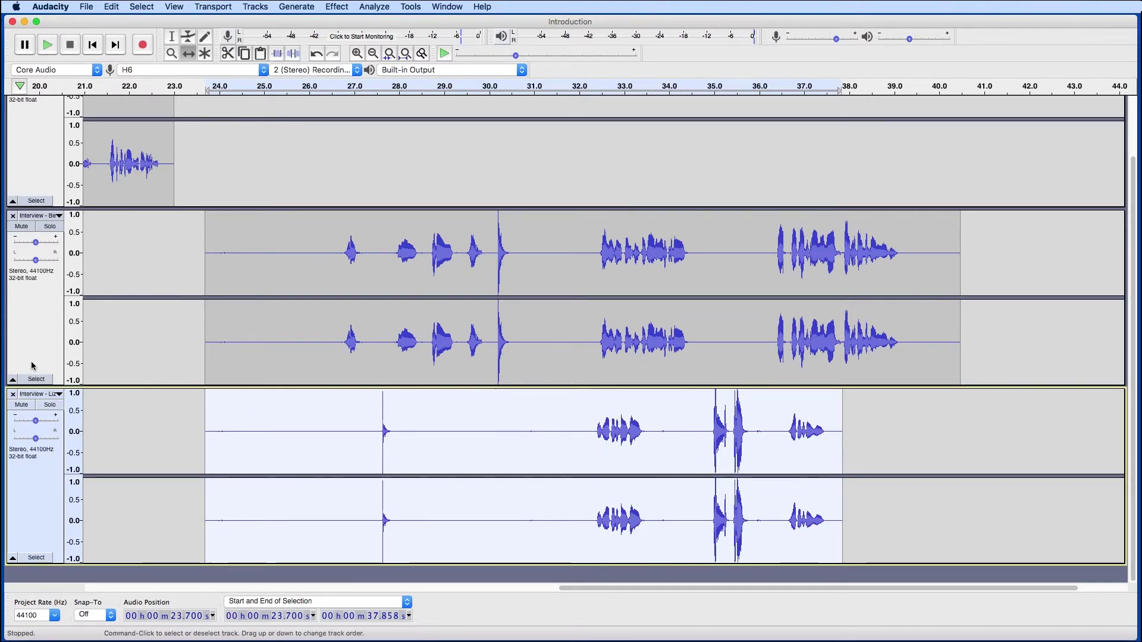
Step: Play the interview, shift the Lizzy clip so its first spike aligns with Beth's spike at about 30.2 s, and replay it
{"action": "left_click", "coordinate": [207, 88]}
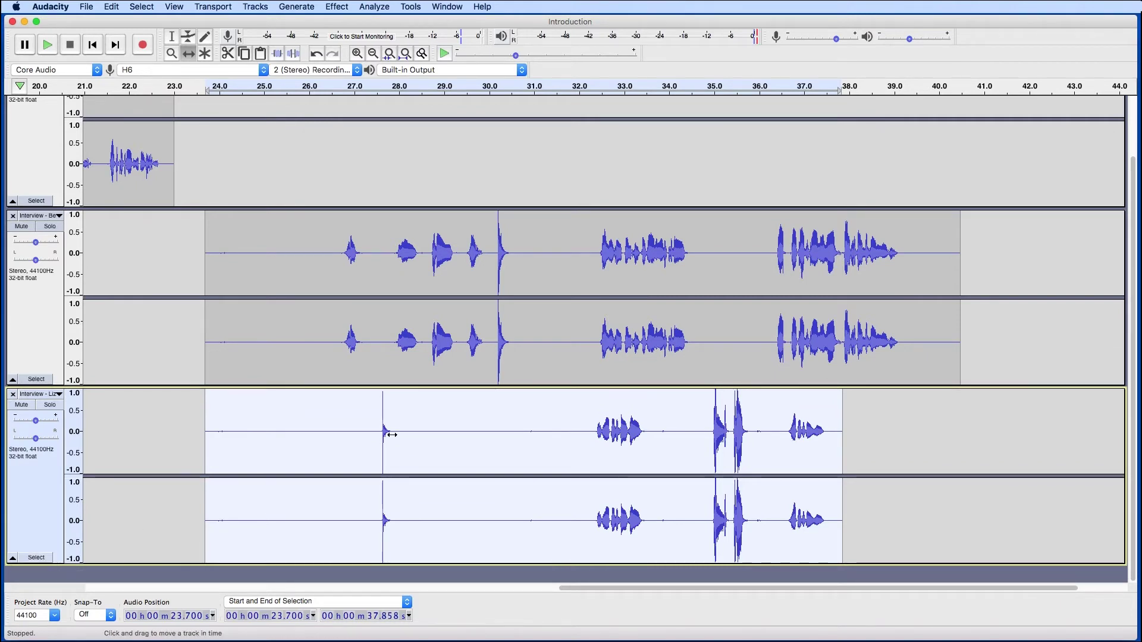
{"action": "left_click_drag", "start_coordinate": [389, 433], "coordinate": [499, 430]}
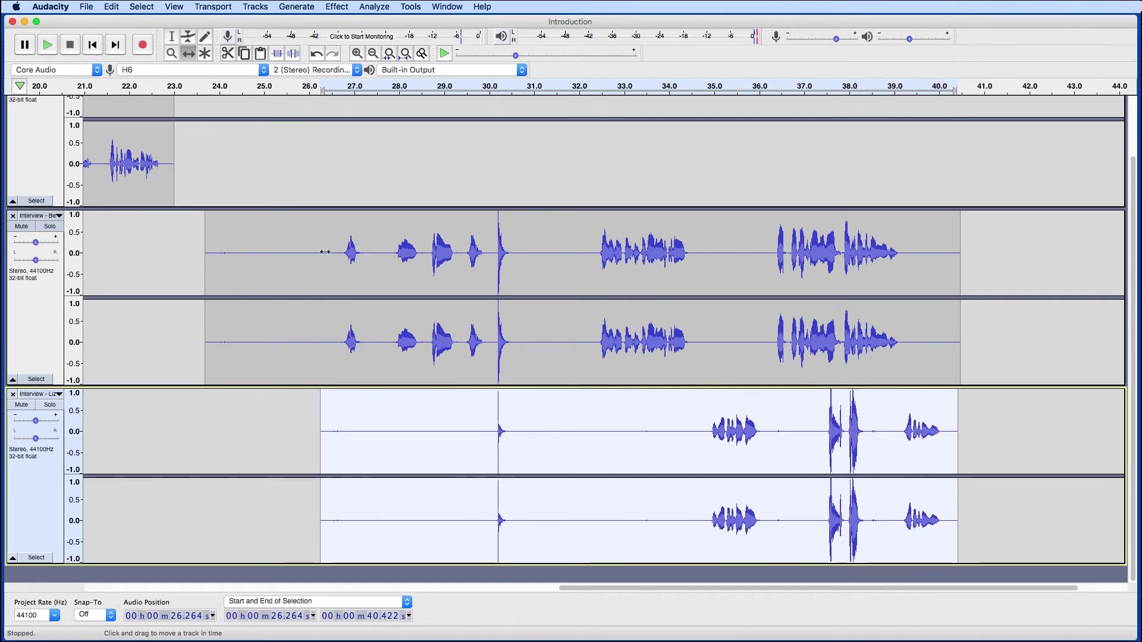
{"action": "left_click", "coordinate": [205, 89]}
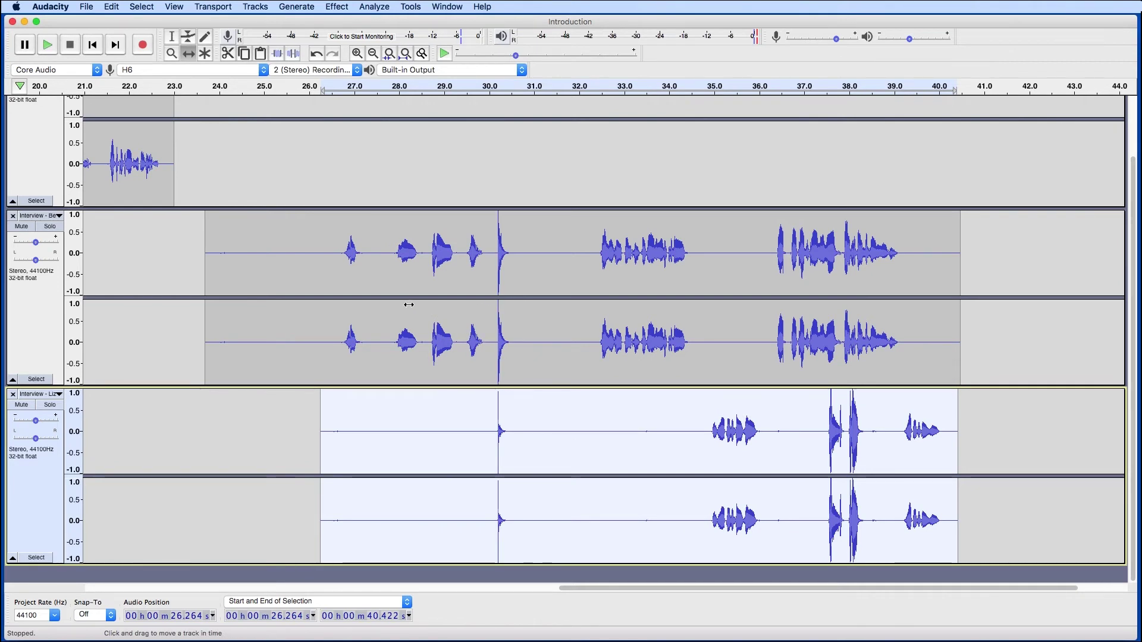
Step: Delete the lead-in from about 23.6 to 32.3 s across both interview tracks and play from the interview's start
{"action": "left_click", "coordinate": [171, 36]}
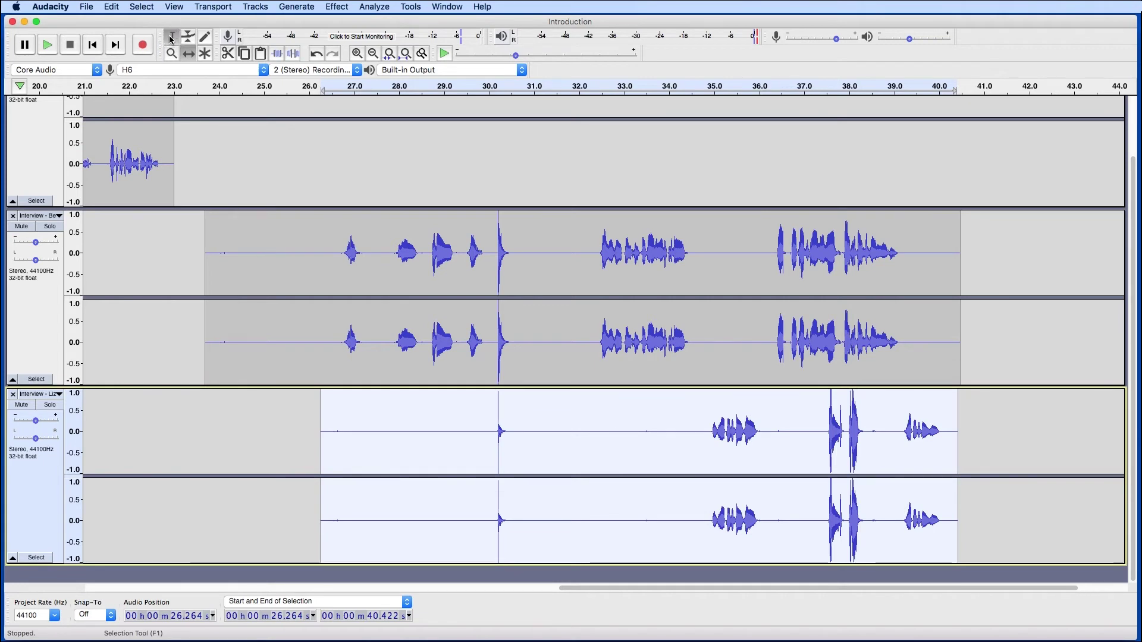
{"action": "left_click_drag", "start_coordinate": [205, 229], "coordinate": [593, 458]}
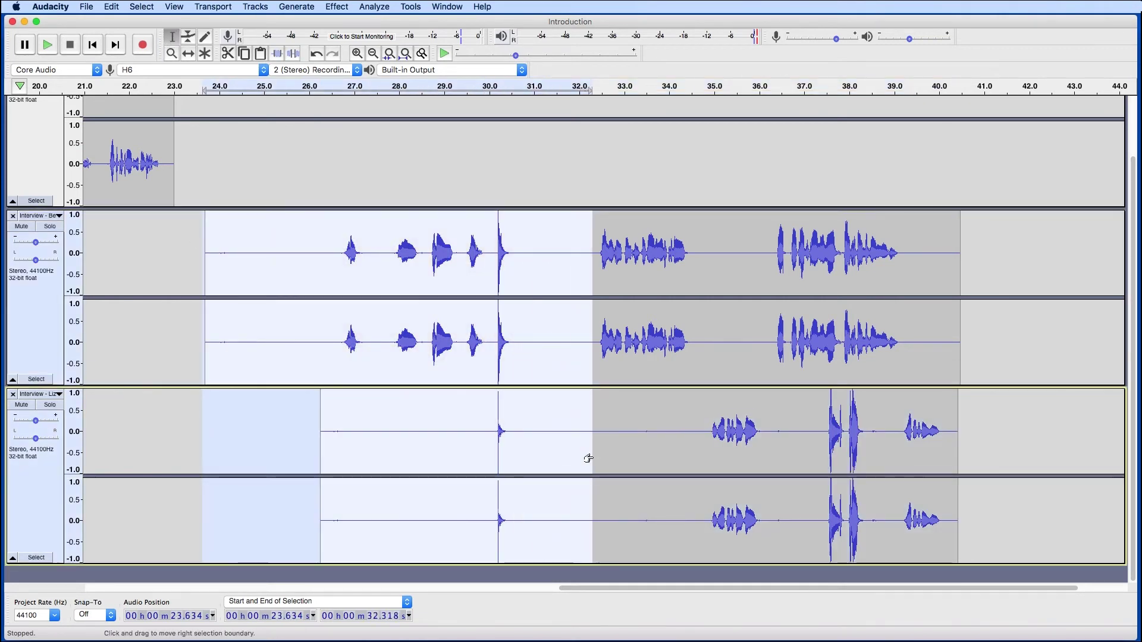
{"action": "key", "text": "Delete"}
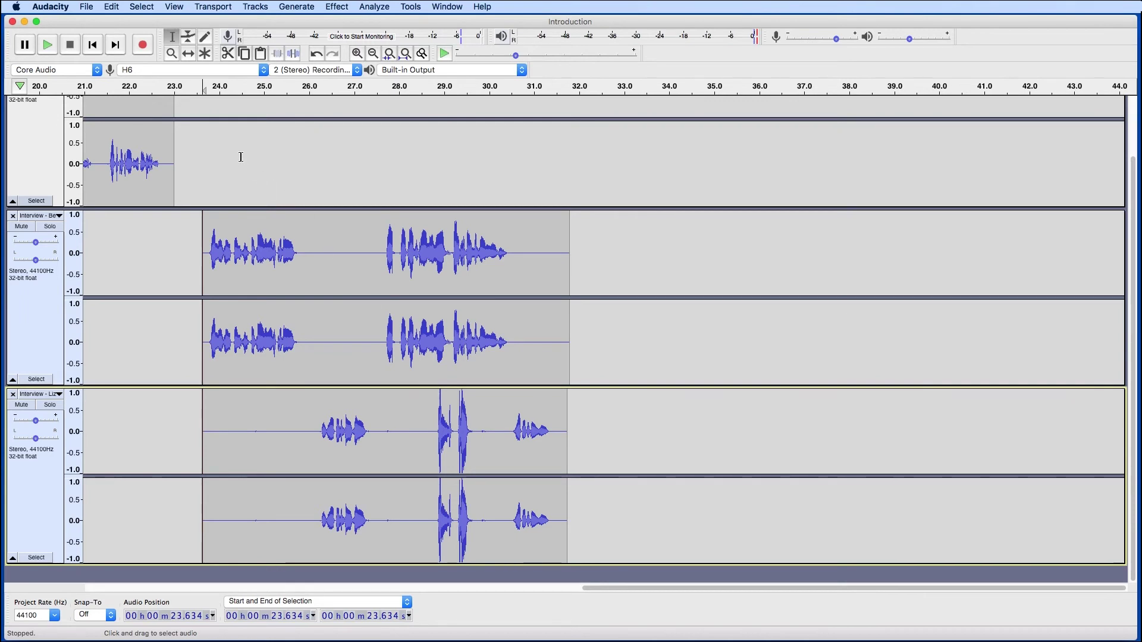
{"action": "left_click", "coordinate": [206, 91]}
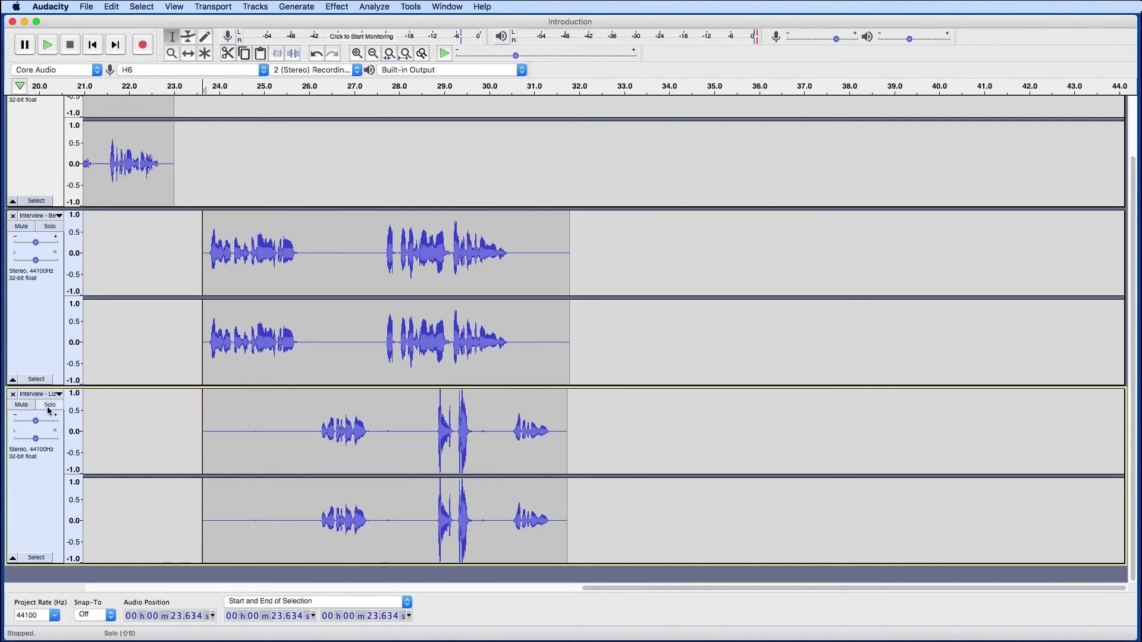
Step: Try deleting the loud noise from about 27.9 to 30.3 s in Interview - Lizzy, undo it, and silence that section instead
{"action": "left_click_drag", "start_coordinate": [500, 437], "coordinate": [395, 434]}
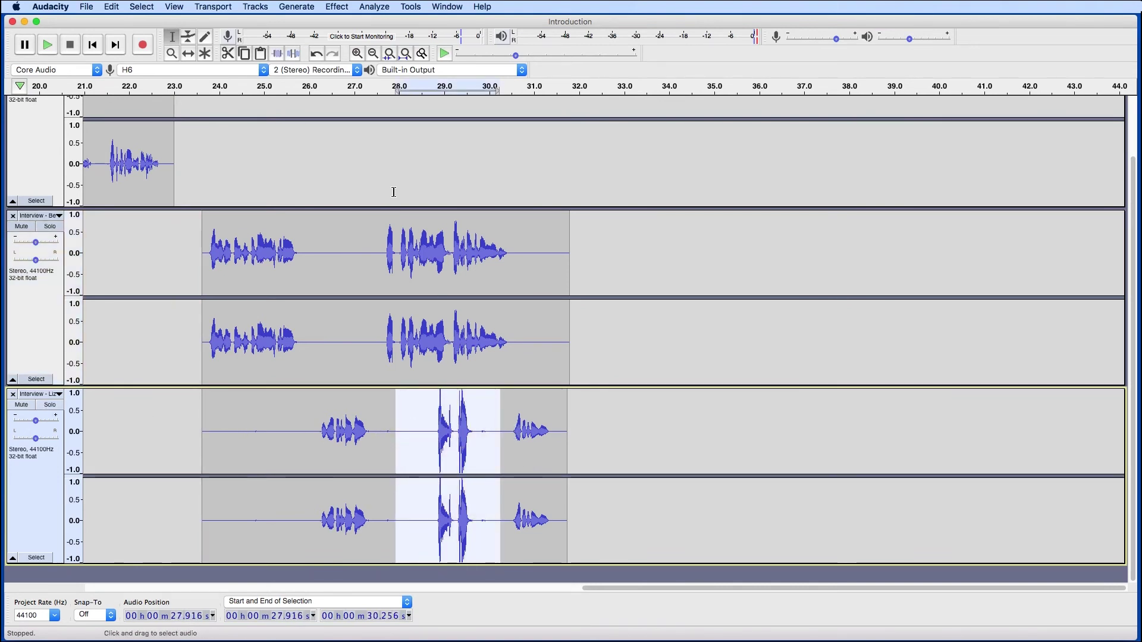
{"action": "key", "text": "BackSpace"}
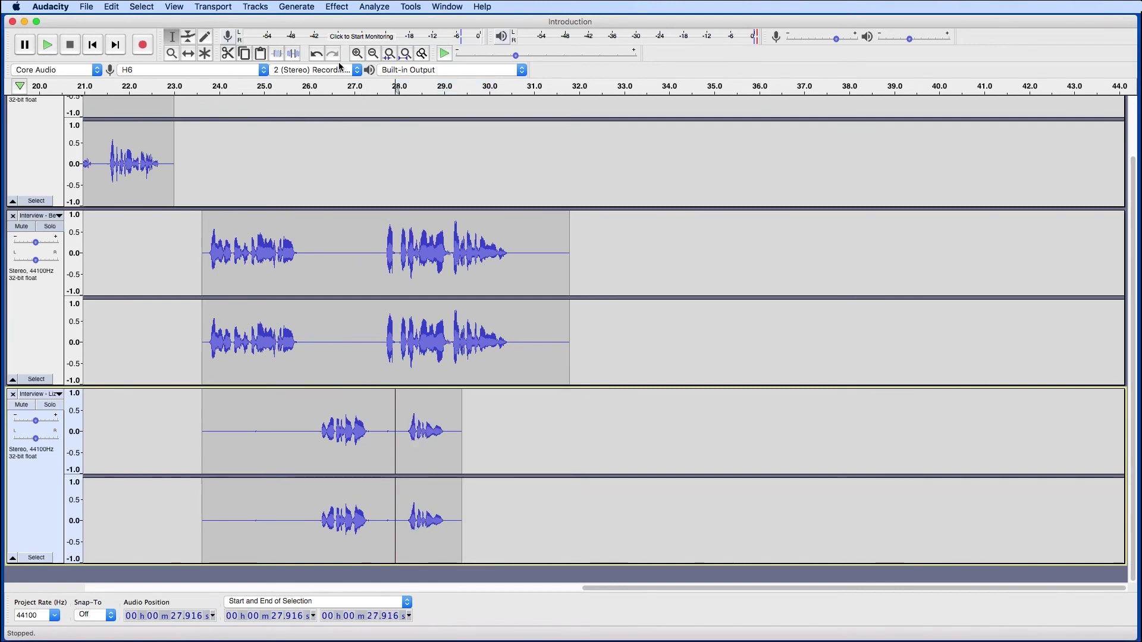
{"action": "left_click", "coordinate": [318, 55]}
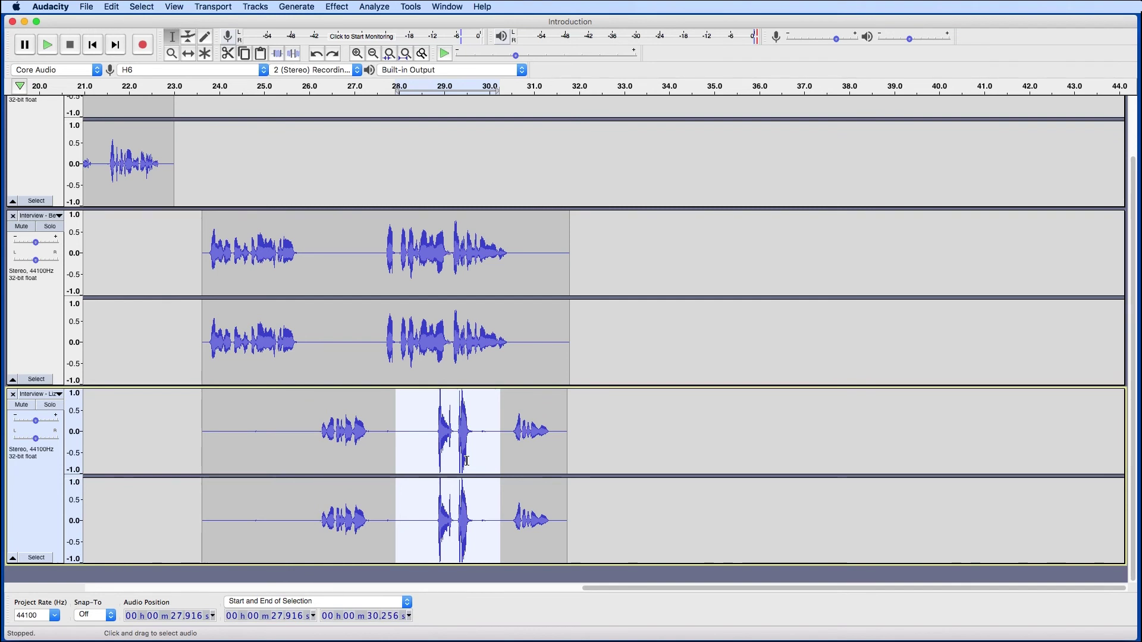
{"action": "left_click", "coordinate": [295, 55]}
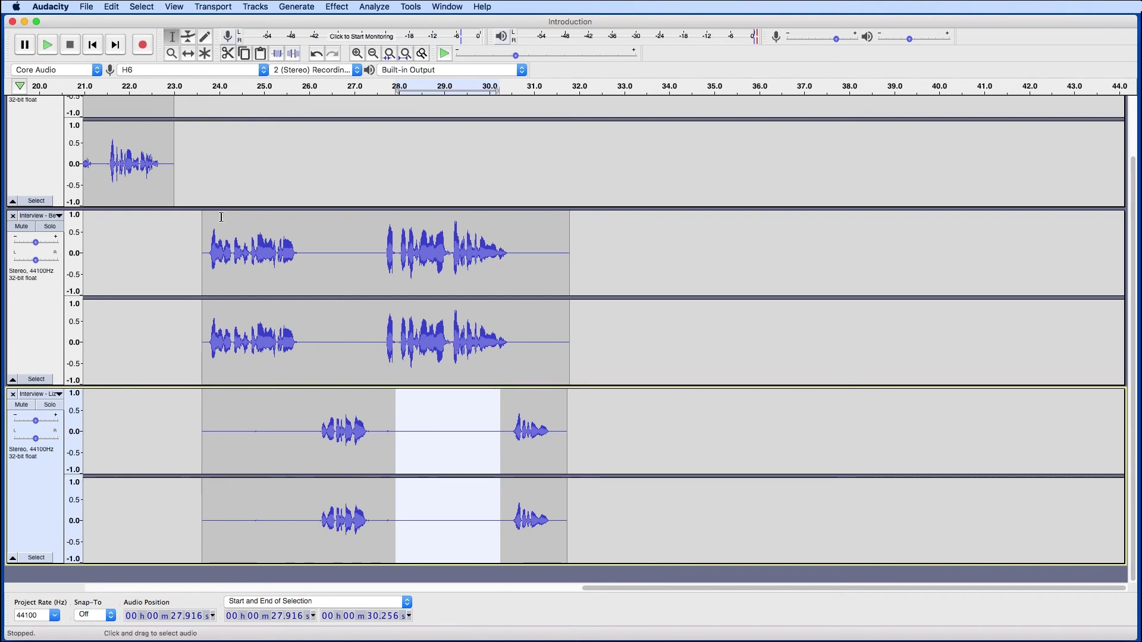
{"action": "left_click", "coordinate": [202, 88]}
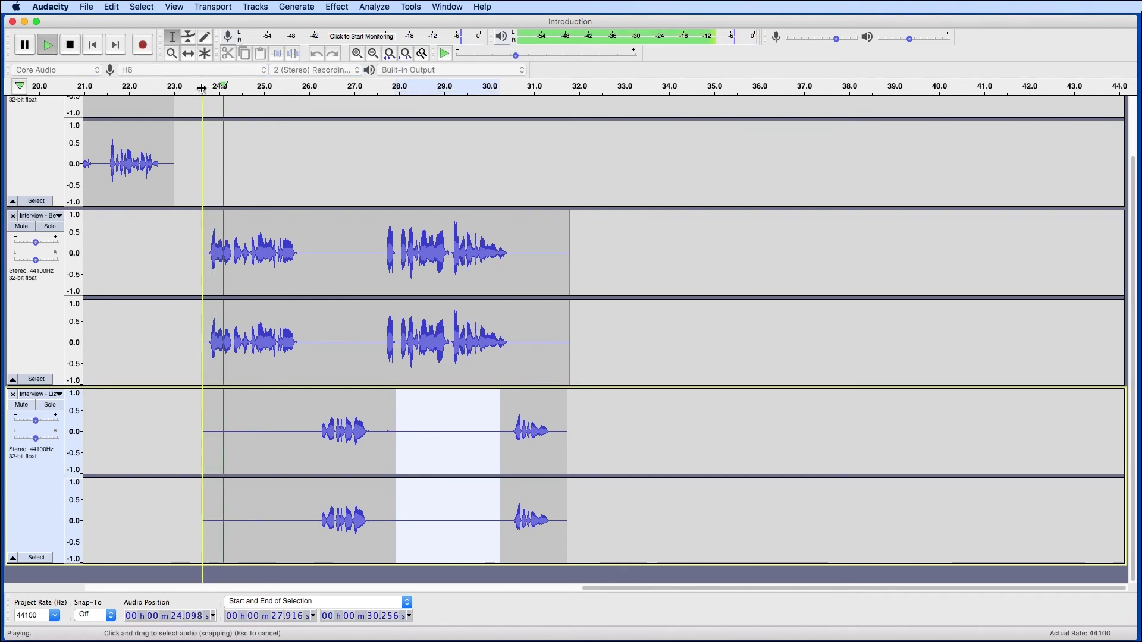